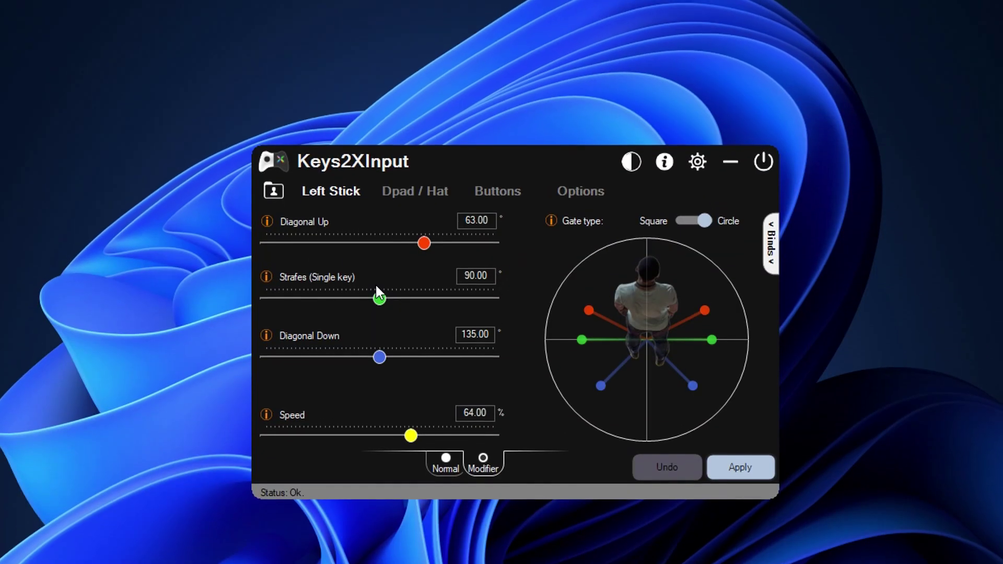
Experiment with the angle sliders, ending near Strafes 69.95° and Diagonal Up 32.50°.
drag(376, 293, 334, 316)
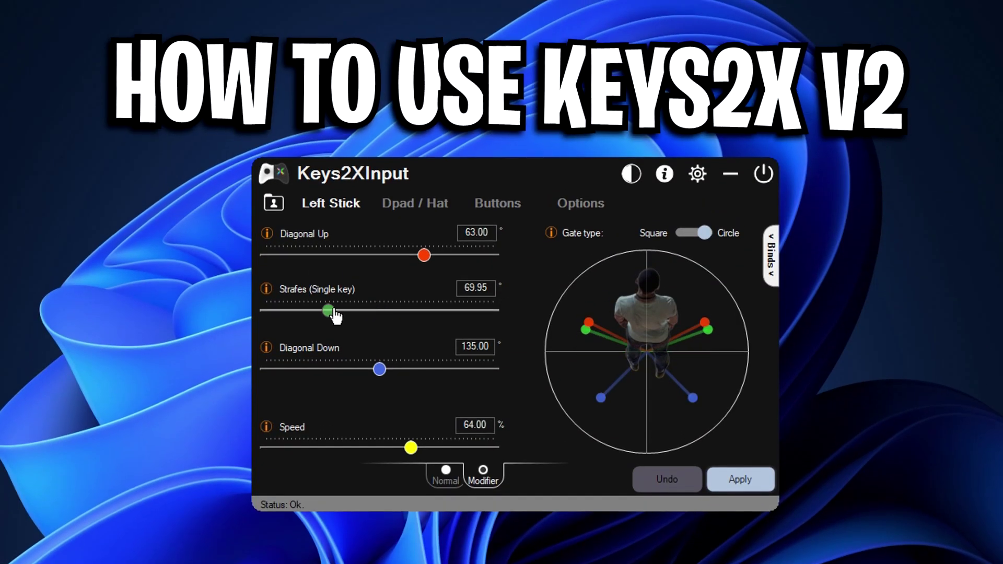
drag(424, 256, 382, 256)
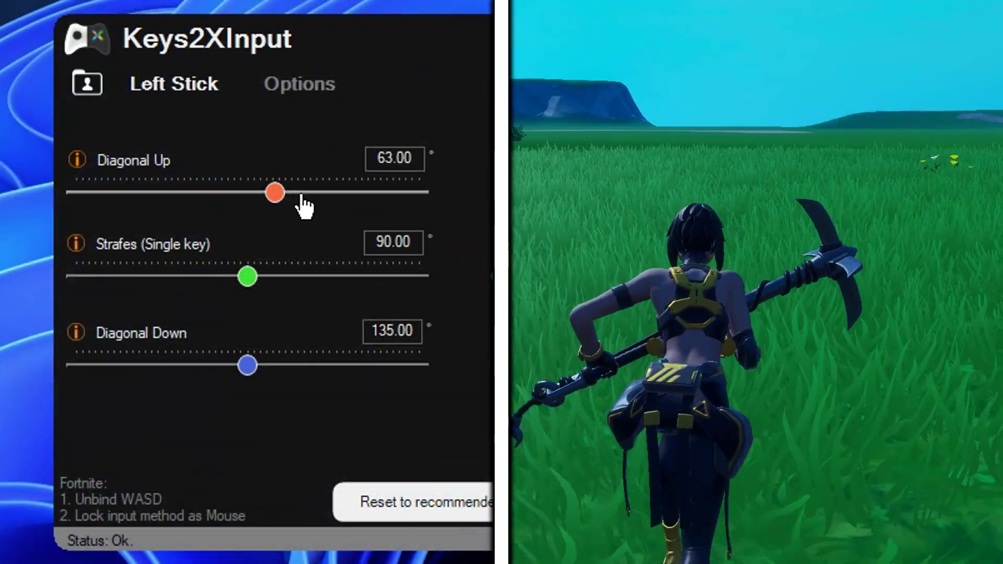
drag(406, 230, 408, 223)
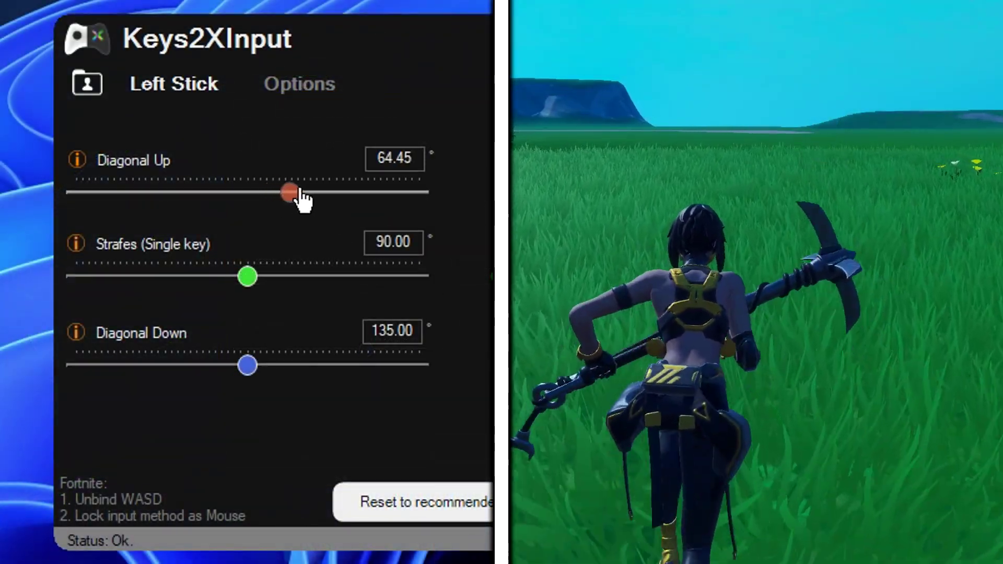
mouse_move(302, 199)
mouse_down()
mouse_move(277, 199)
mouse_move(403, 197)
mouse_move(41, 205)
mouse_move(352, 197)
mouse_move(130, 204)
mouse_move(300, 209)
mouse_up()
drag(248, 277, 110, 278)
mouse_move(254, 376)
mouse_down()
mouse_move(138, 373)
mouse_move(167, 354)
mouse_move(334, 358)
mouse_move(162, 352)
mouse_move(320, 350)
mouse_move(269, 375)
mouse_up()
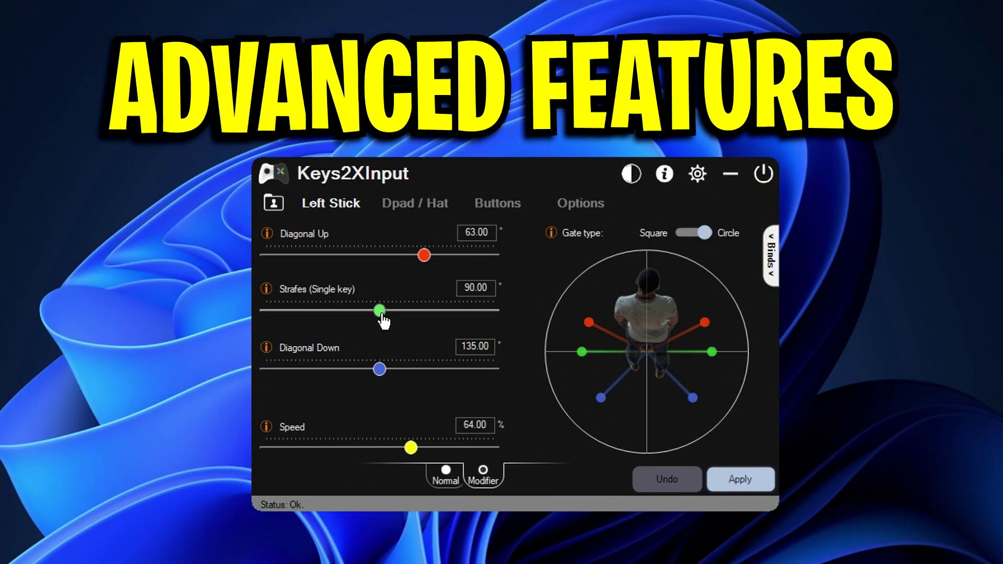
drag(383, 314, 329, 311)
drag(421, 259, 377, 256)
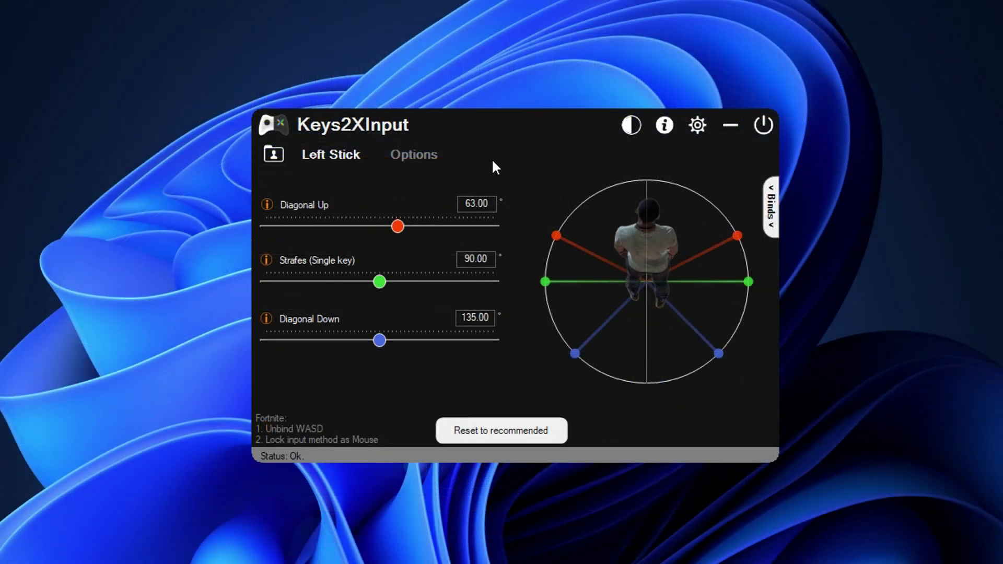
Set Usage Type to Fortnite Advanced and turn on button and D-pad/hat remapping.
click(421, 153)
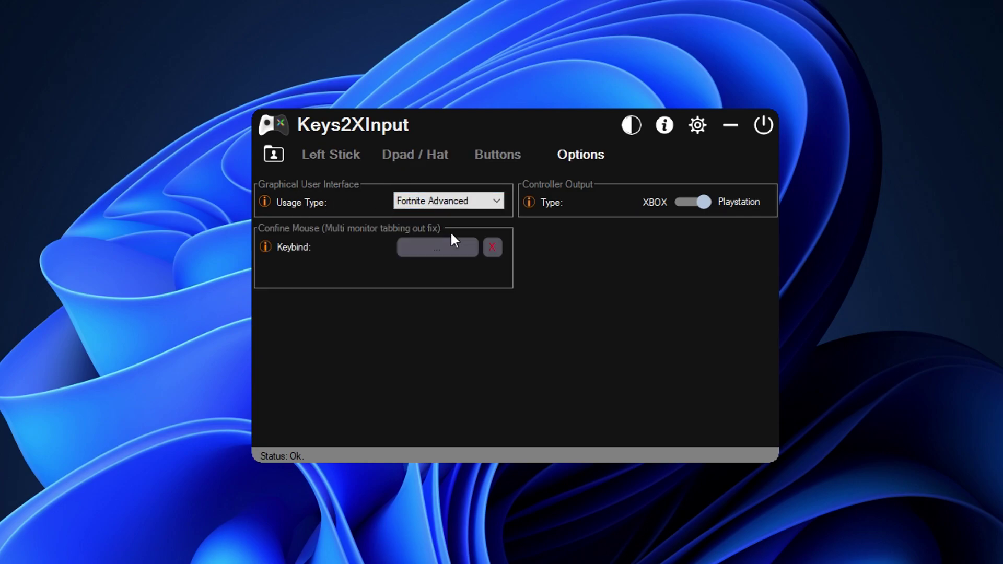
click(498, 152)
click(430, 153)
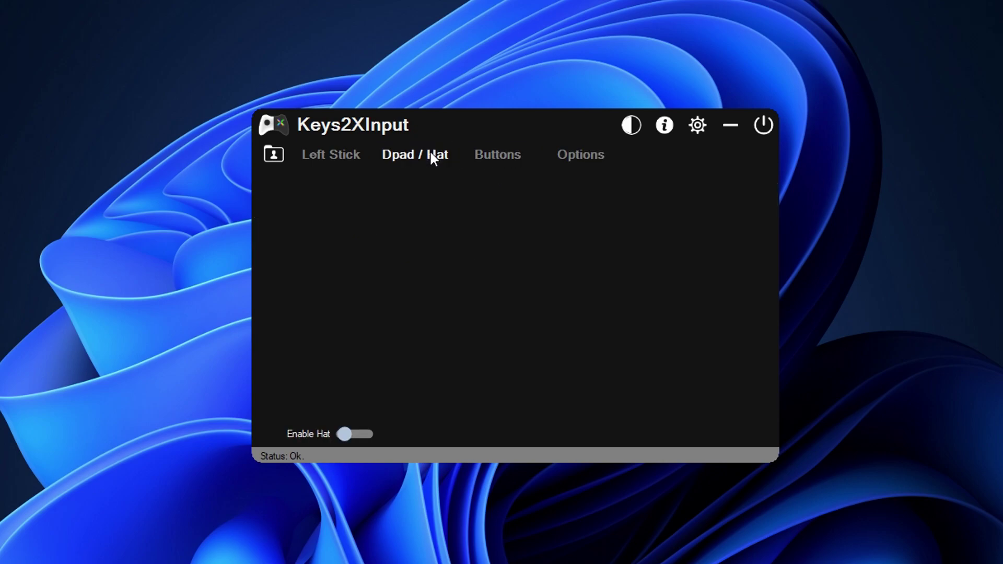
click(492, 156)
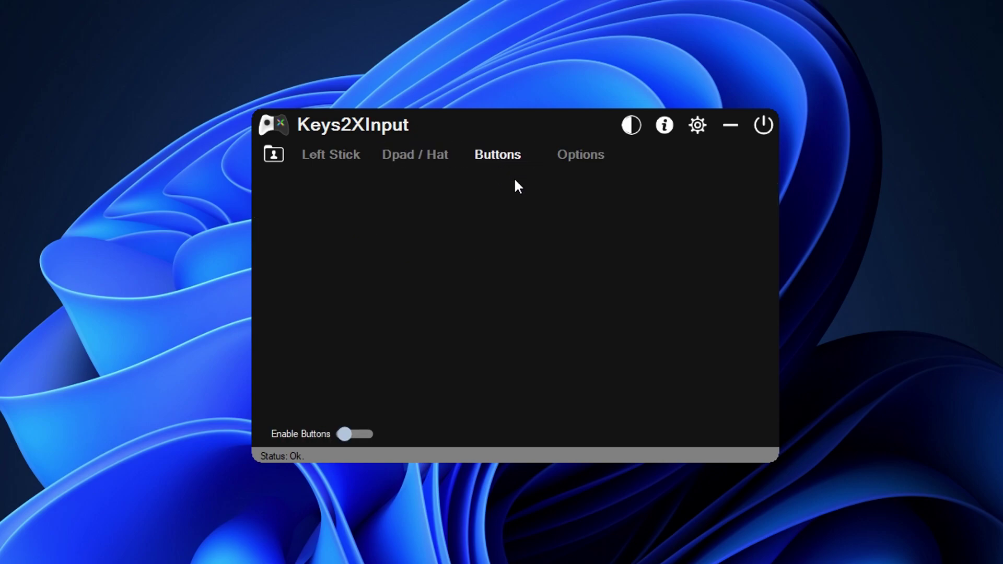
click(354, 435)
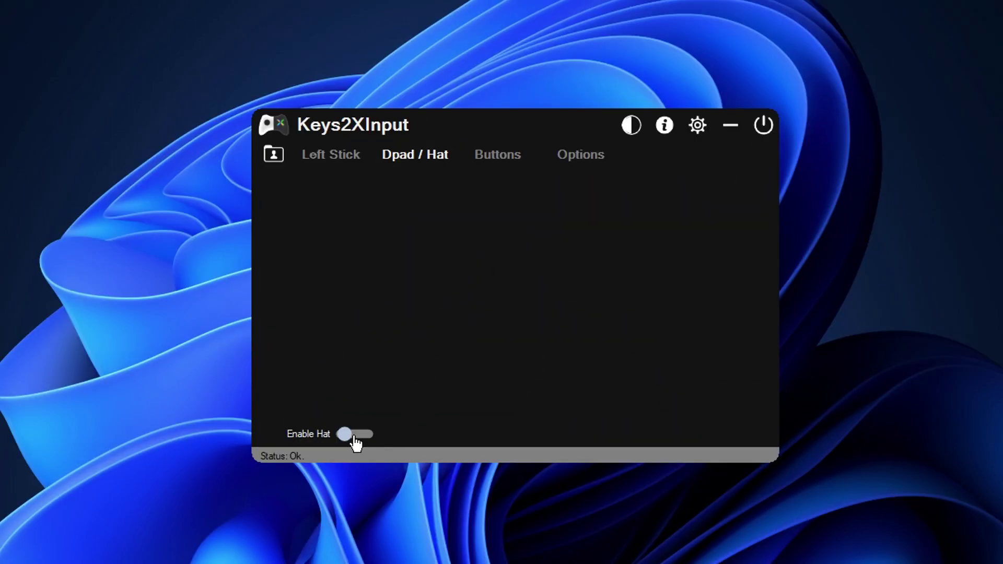
click(354, 436)
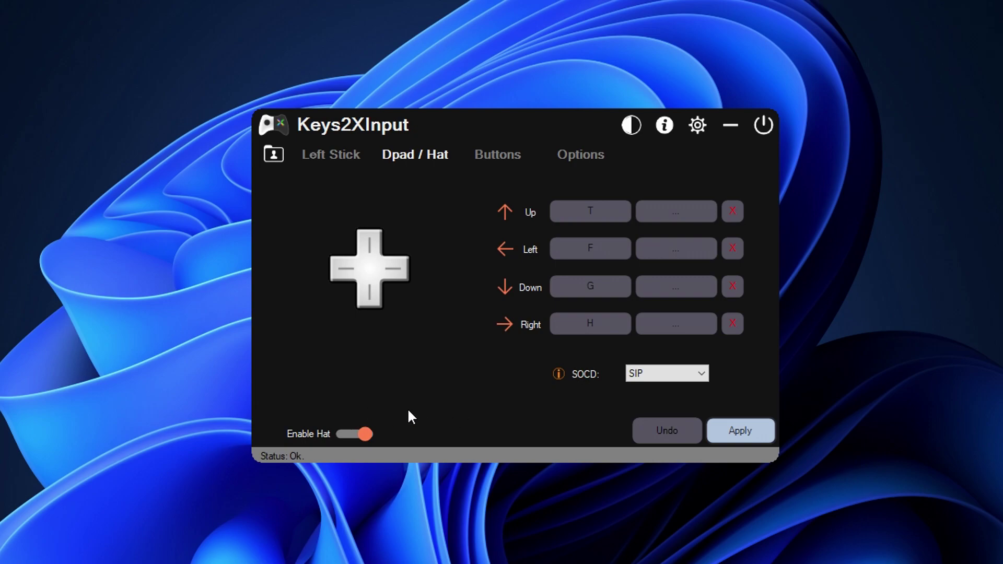
Toggle button remapping on and back off, then return to the Left Stick page.
click(524, 158)
click(360, 435)
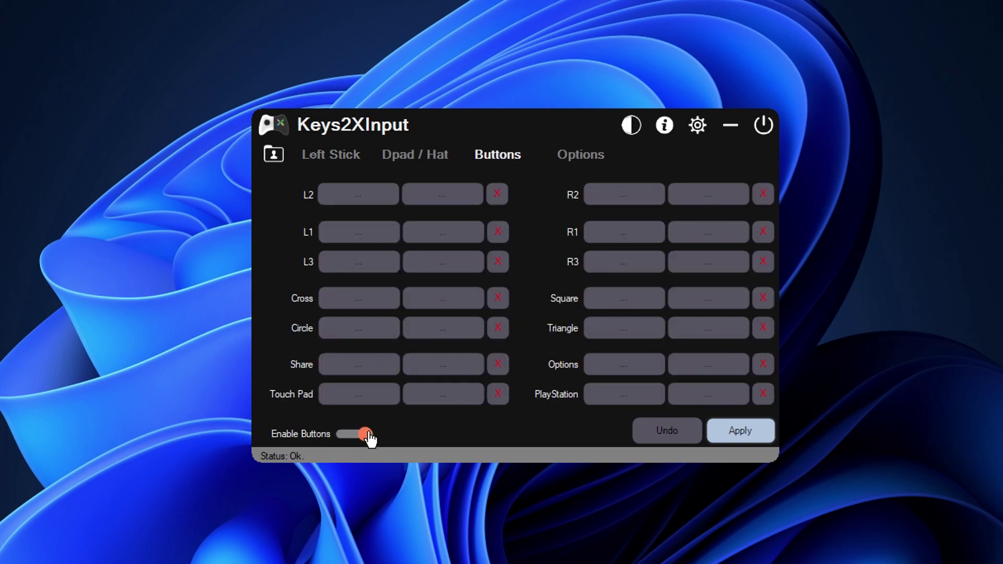
click(361, 434)
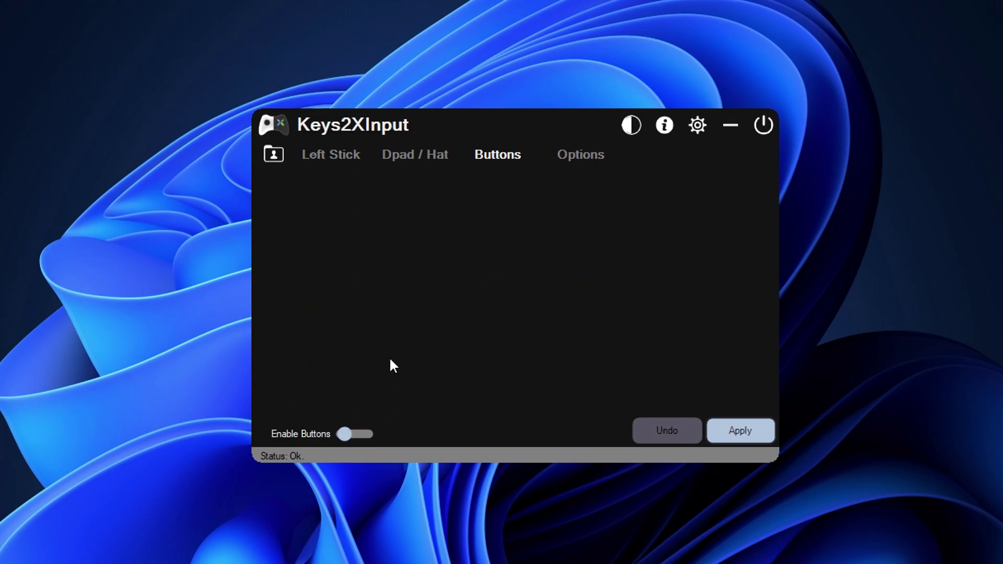
click(405, 156)
click(333, 152)
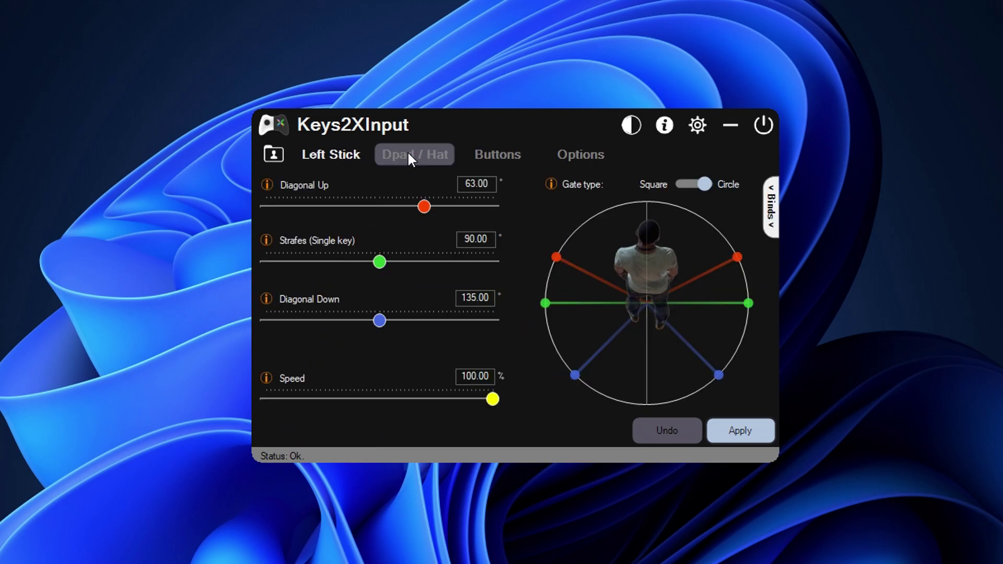
click(408, 153)
click(335, 155)
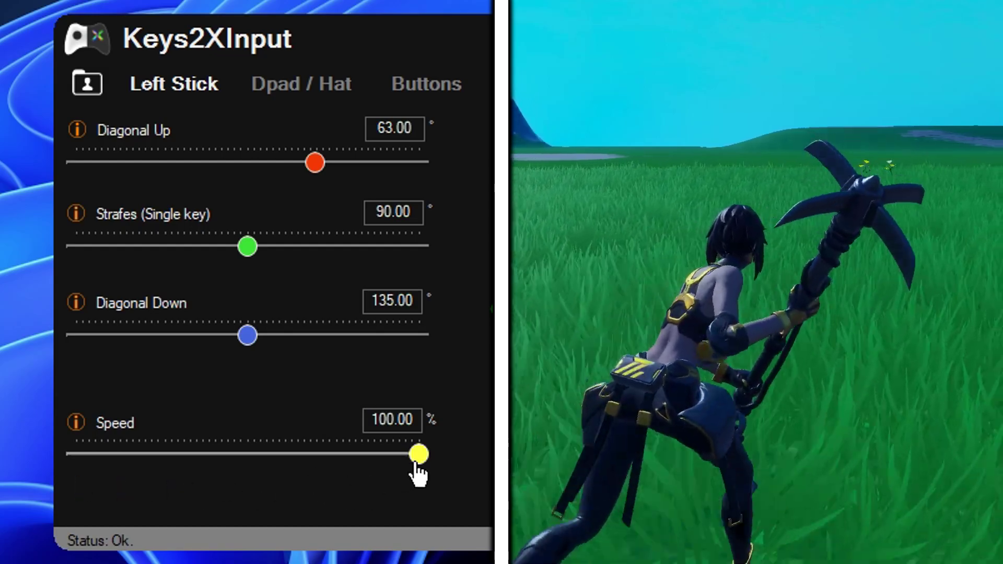
drag(415, 465, 464, 463)
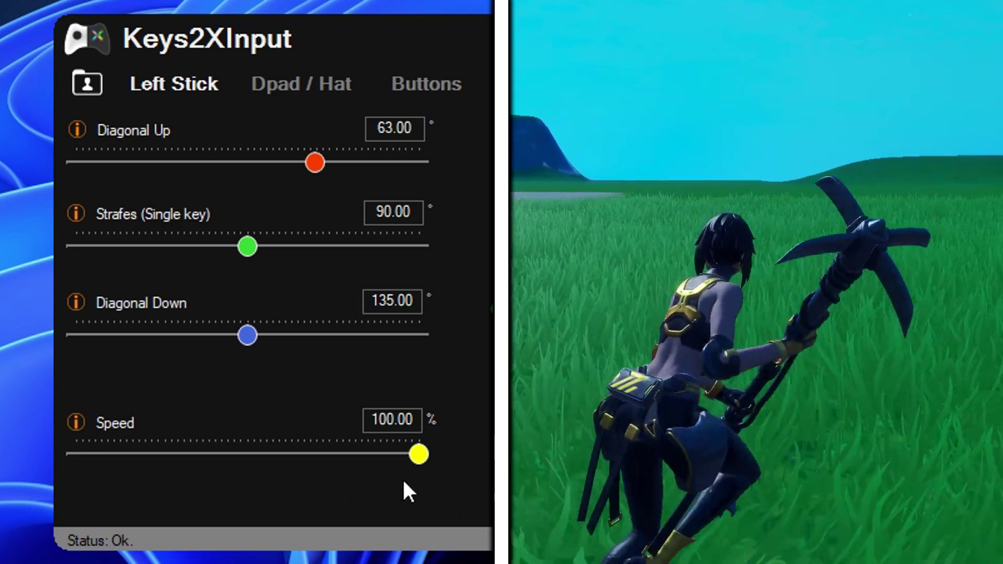
drag(420, 457, 460, 465)
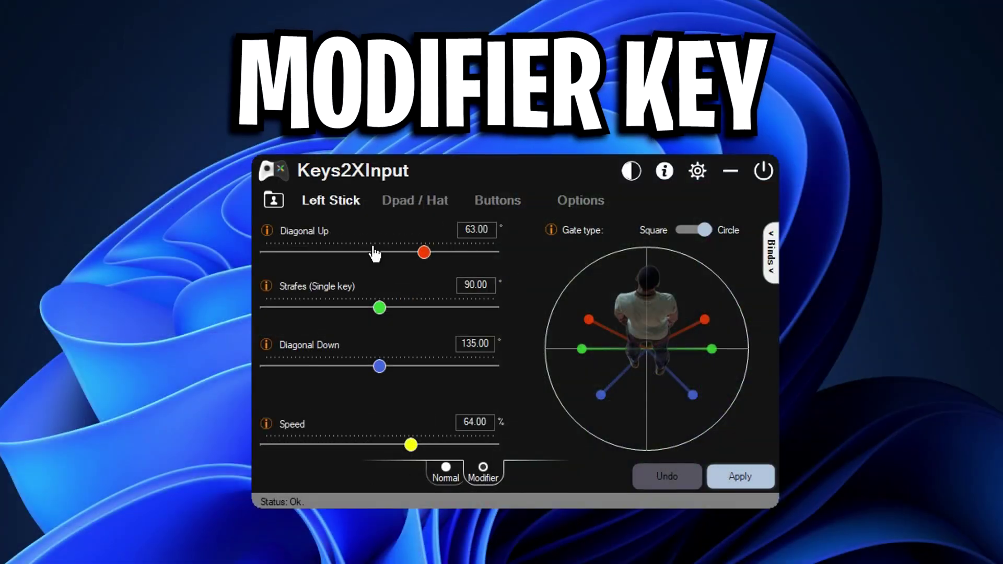
drag(374, 307, 328, 309)
drag(426, 253, 377, 254)
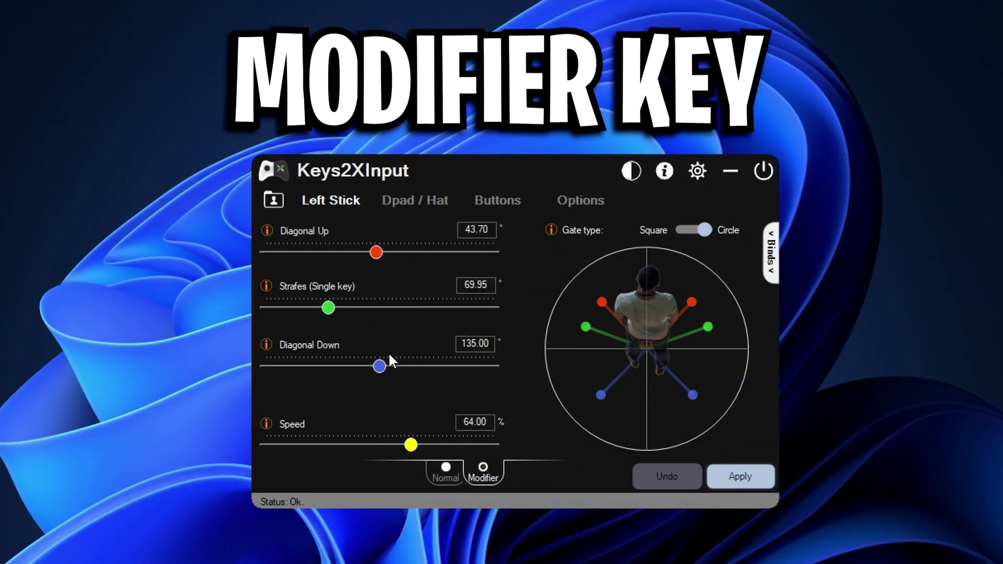
mouse_move(380, 367)
mouse_down()
mouse_move(425, 365)
mouse_move(376, 366)
mouse_up()
drag(411, 445, 339, 443)
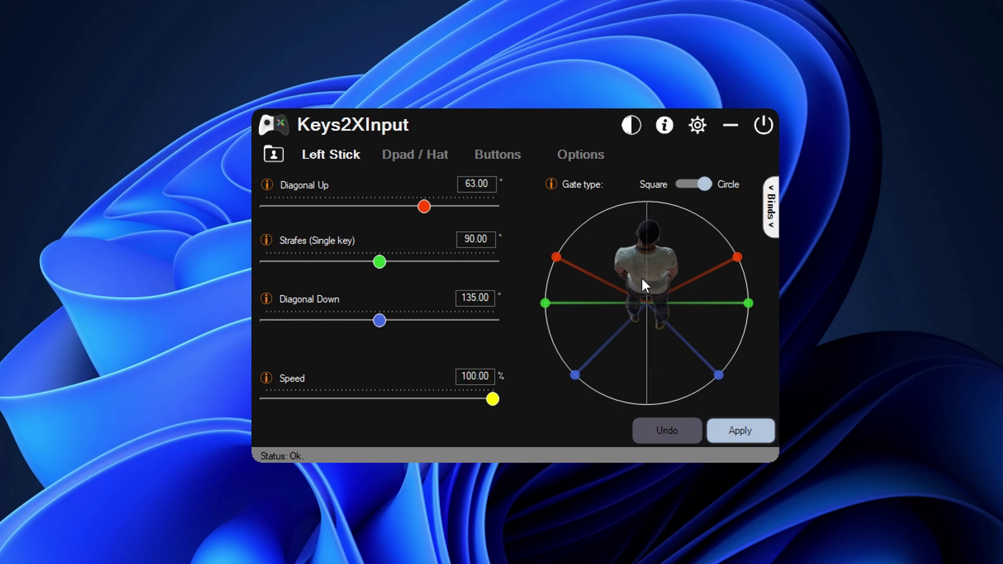
Show the W/A/S/D movement binds and set SOCD handling to Neutral.
click(774, 209)
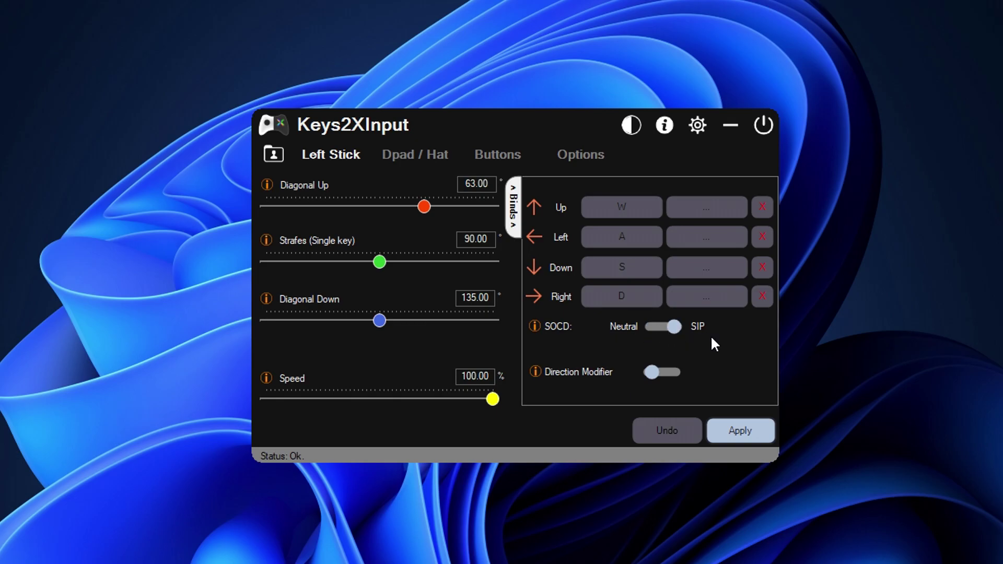
click(675, 328)
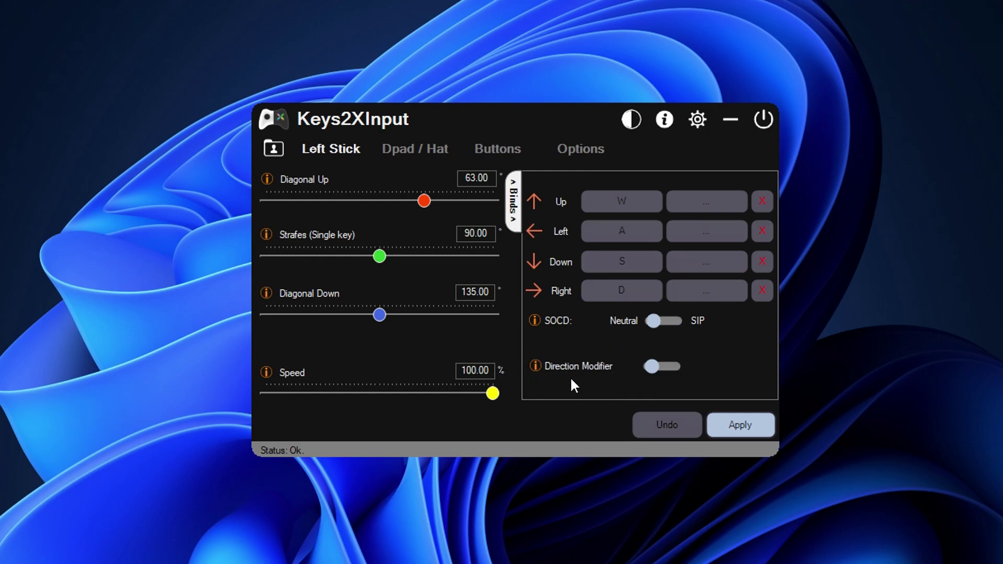
Enable a Shift-key direction modifier and set its profile's Strafes angle to 69.95°.
click(660, 367)
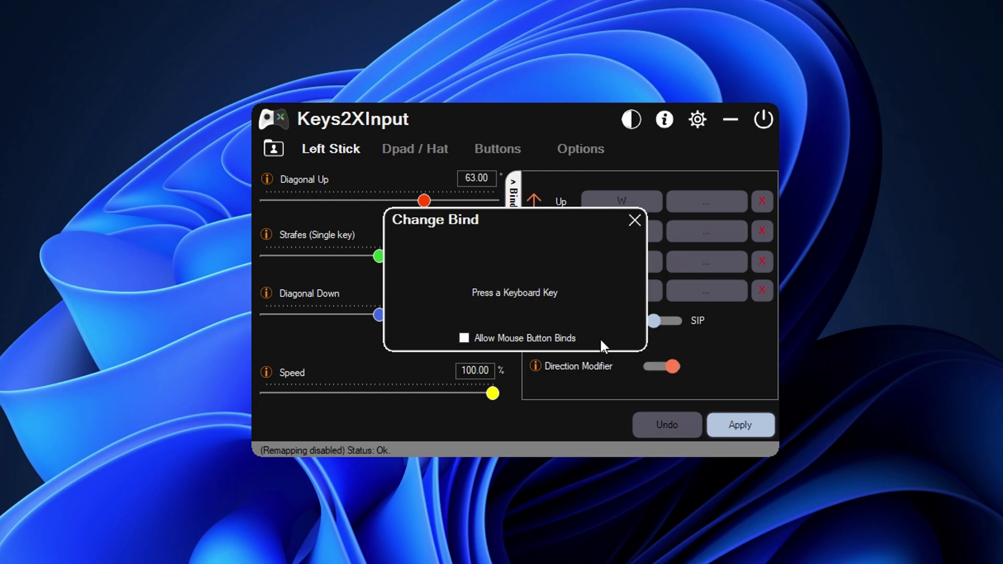
key(shift)
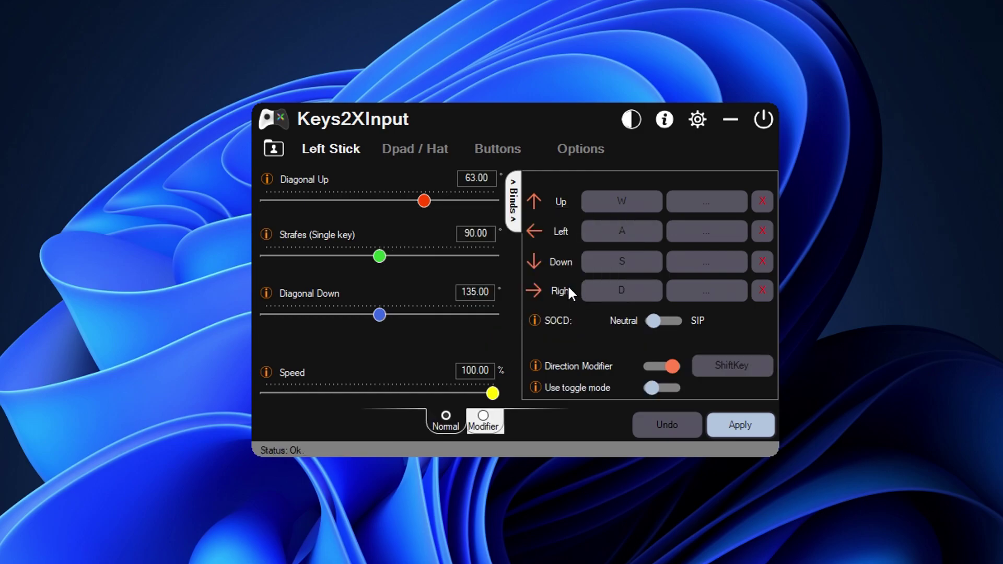
click(490, 425)
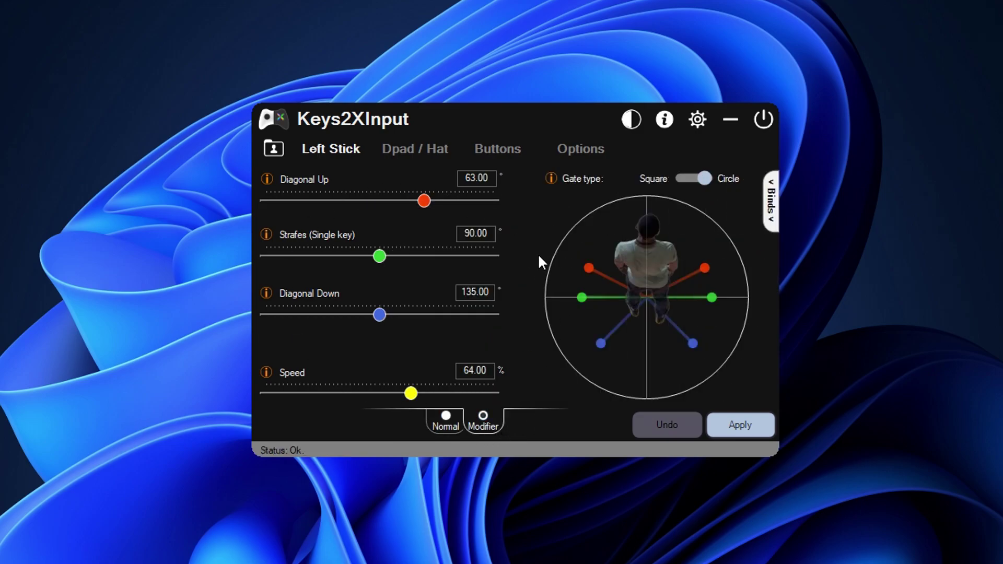
drag(381, 256, 328, 256)
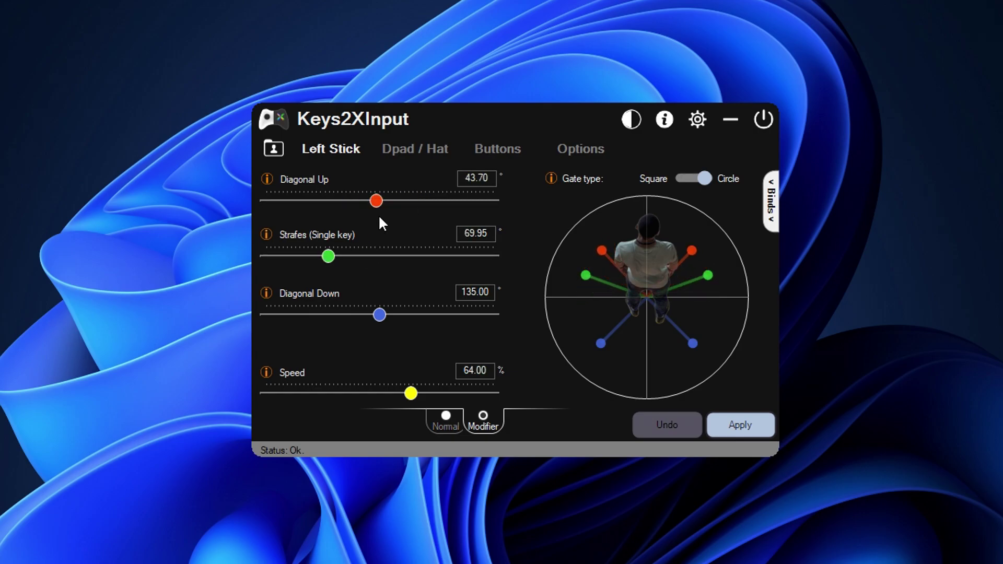
Drop the Modifier profile's Speed to 34.30% and flip rapidly between Normal and Modifier gates.
drag(399, 393, 360, 393)
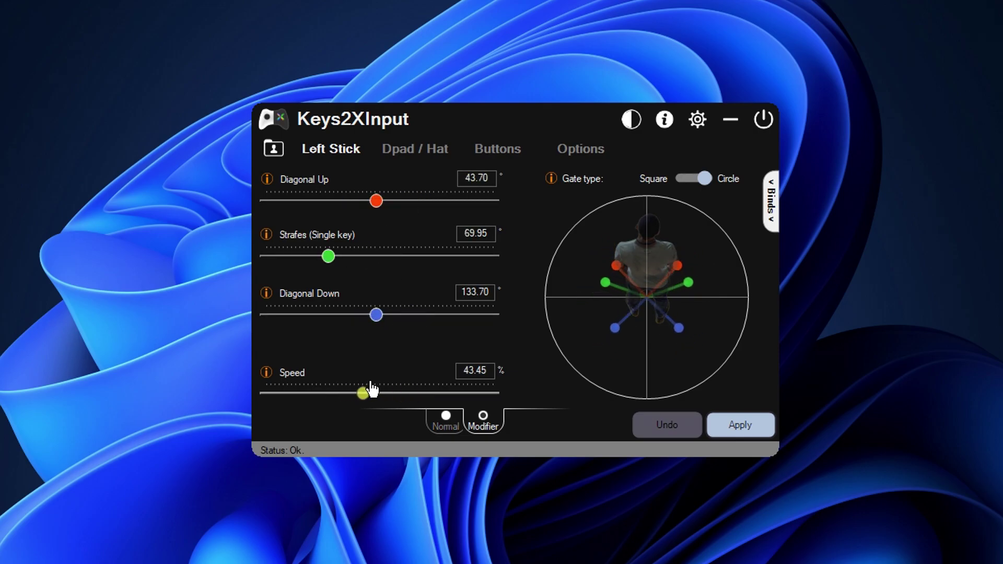
click(449, 424)
click(480, 428)
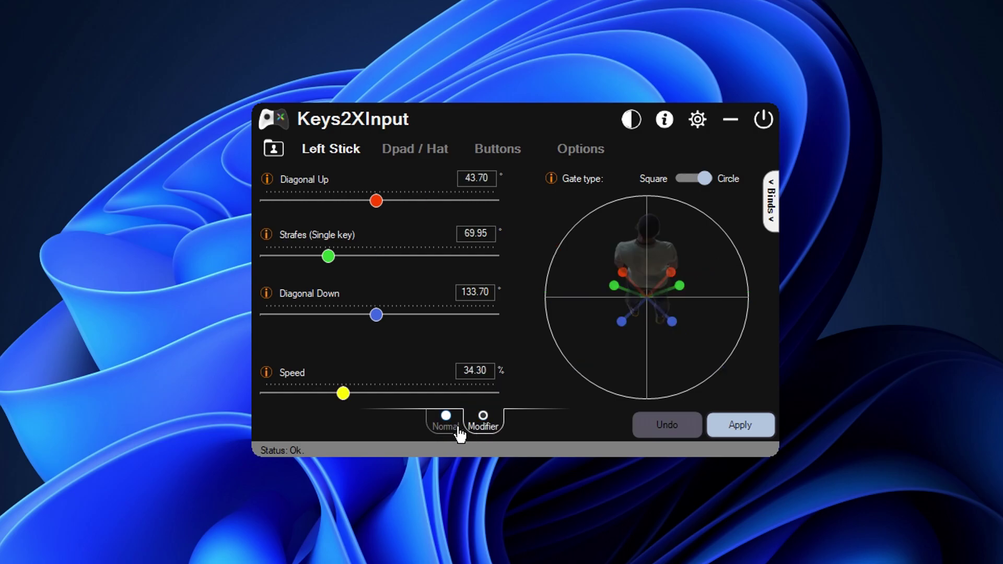
click(452, 429)
click(477, 429)
click(453, 428)
click(477, 428)
click(455, 429)
click(477, 428)
click(455, 428)
Revisit the Modifier's smaller gate against Normal's wider gate, ending on Modifier.
click(475, 429)
click(457, 428)
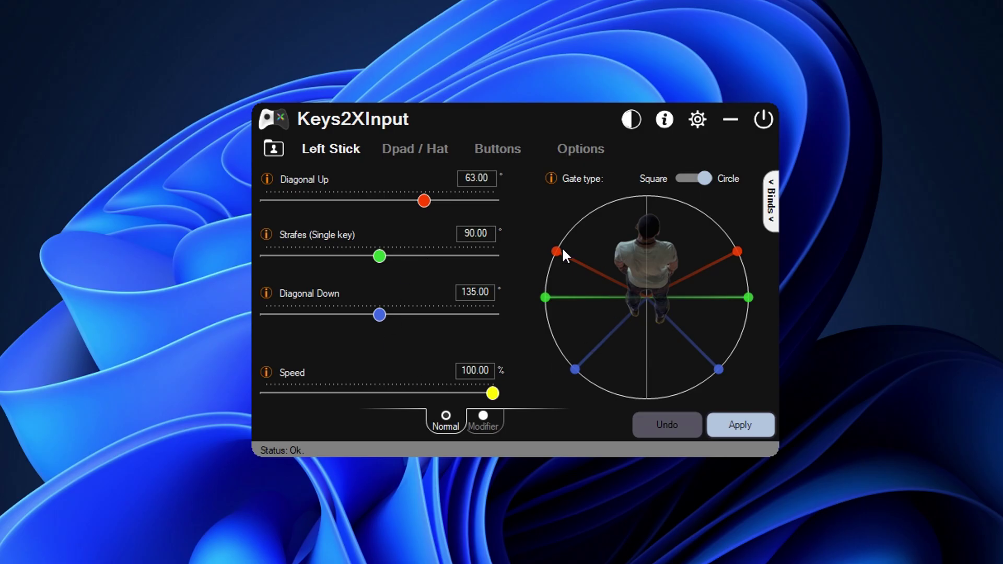
click(485, 429)
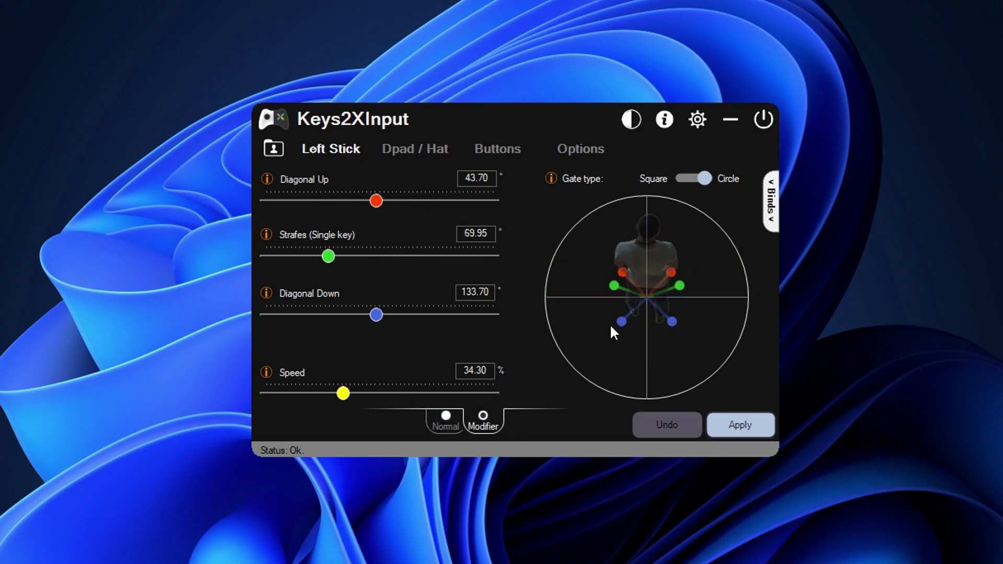
click(452, 429)
click(479, 429)
click(454, 428)
click(479, 430)
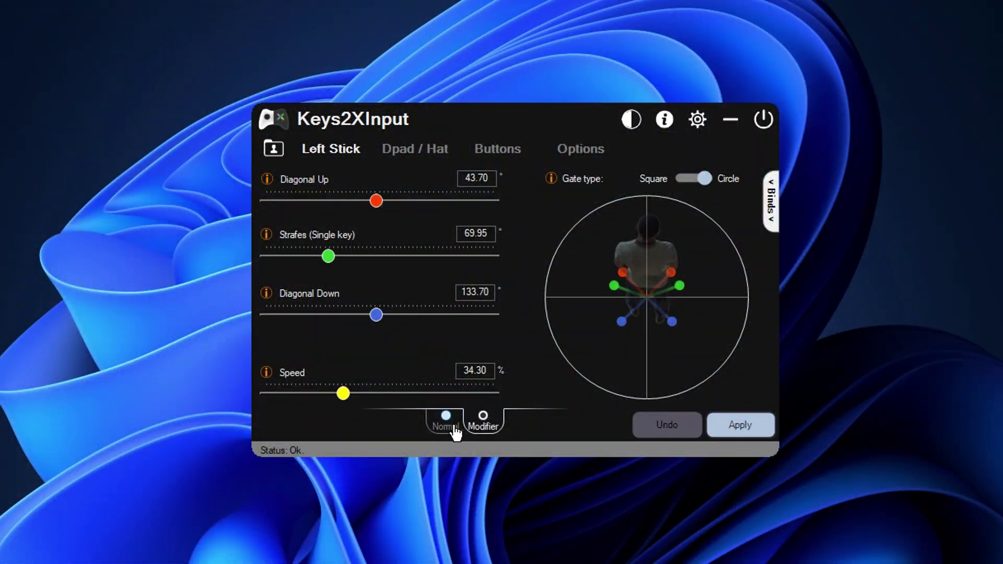
On the Modifier profile, raise Speed to 100% and enter Diagonal Up 60° and Diagonal Down 120°.
click(477, 427)
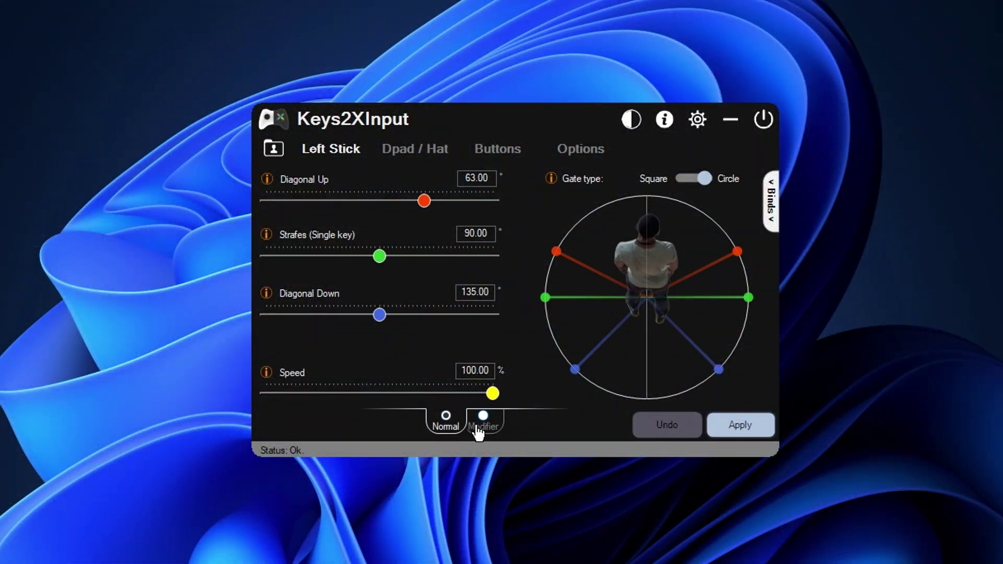
drag(344, 393, 433, 394)
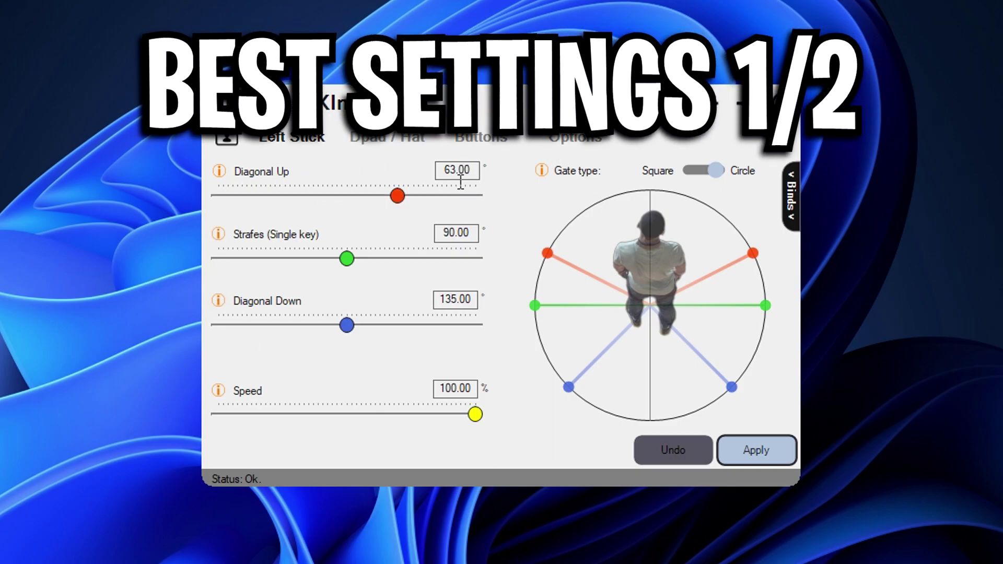
drag(471, 170, 460, 172)
text(0)
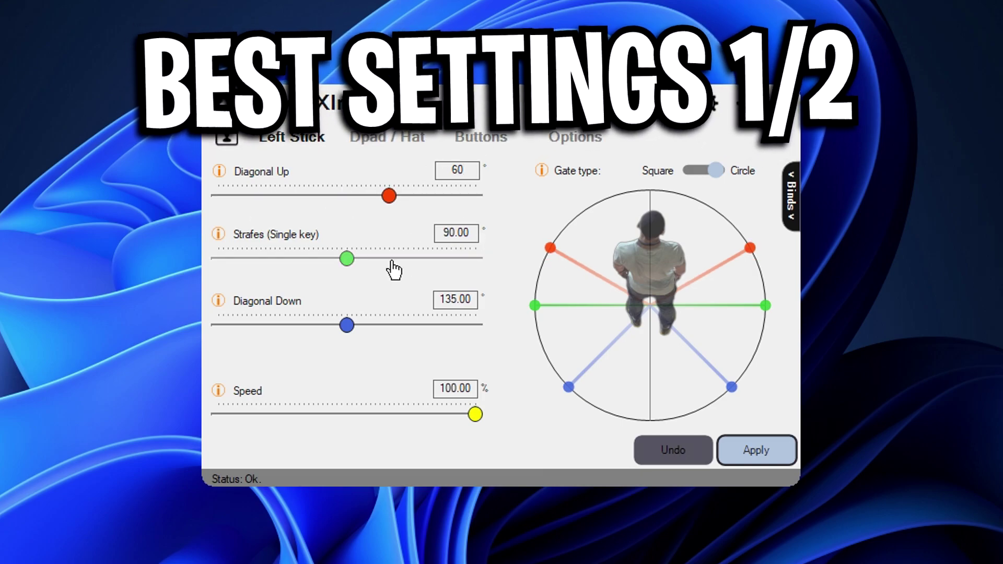
drag(469, 308, 440, 308)
text(120)
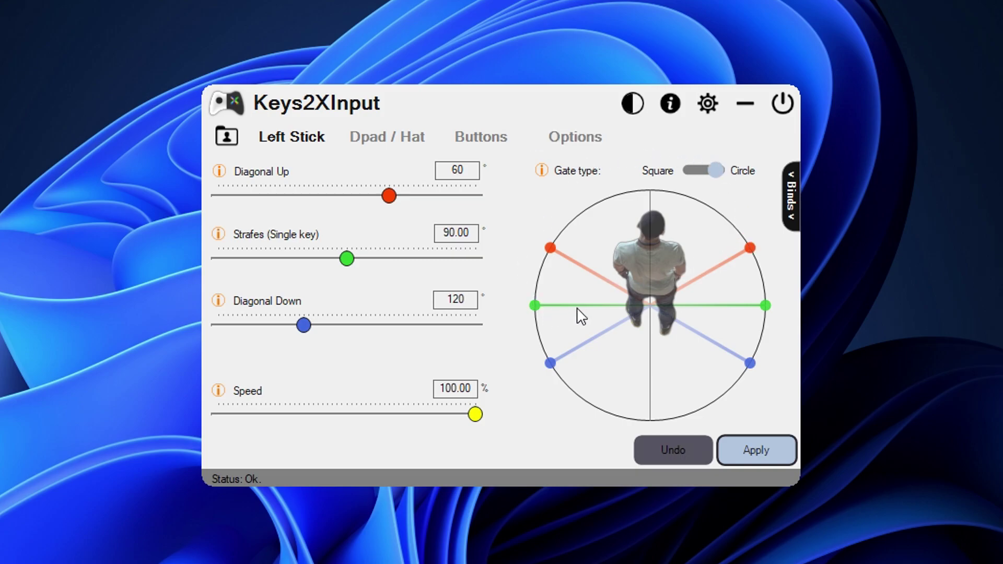
Enter Diagonal Up 72° and Diagonal Down 135°, leaving Strafes at 90°.
double_click(455, 170)
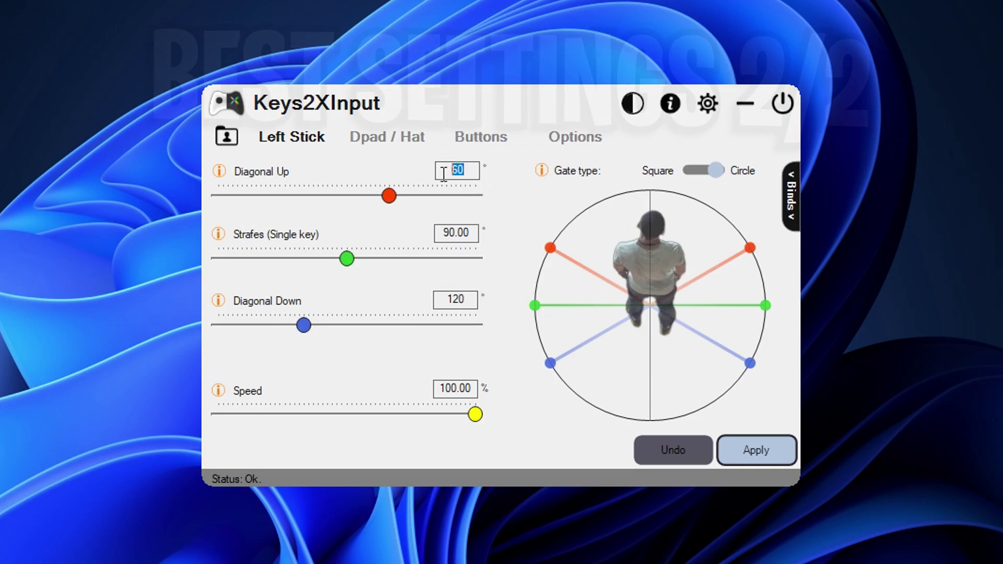
text(72)
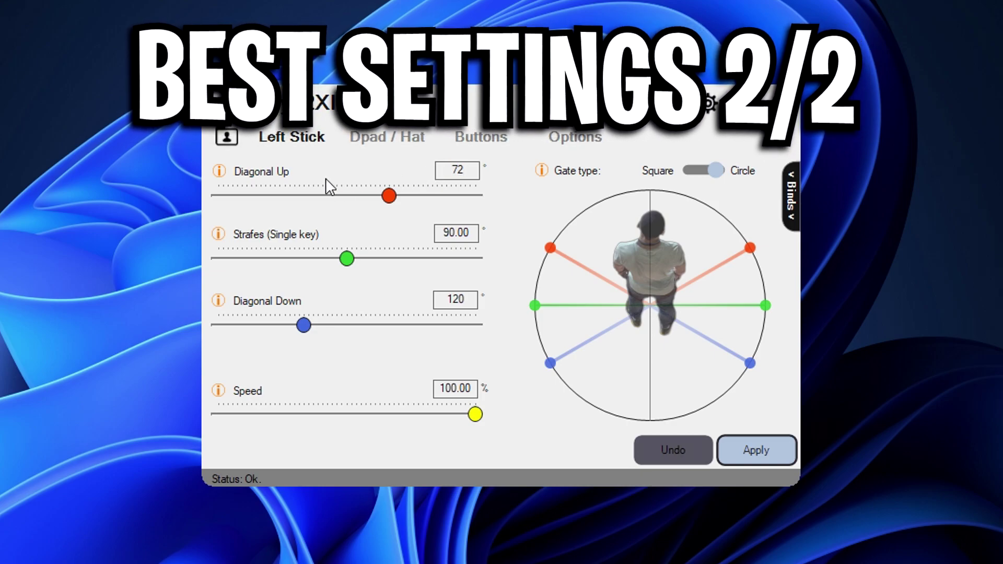
key(Return)
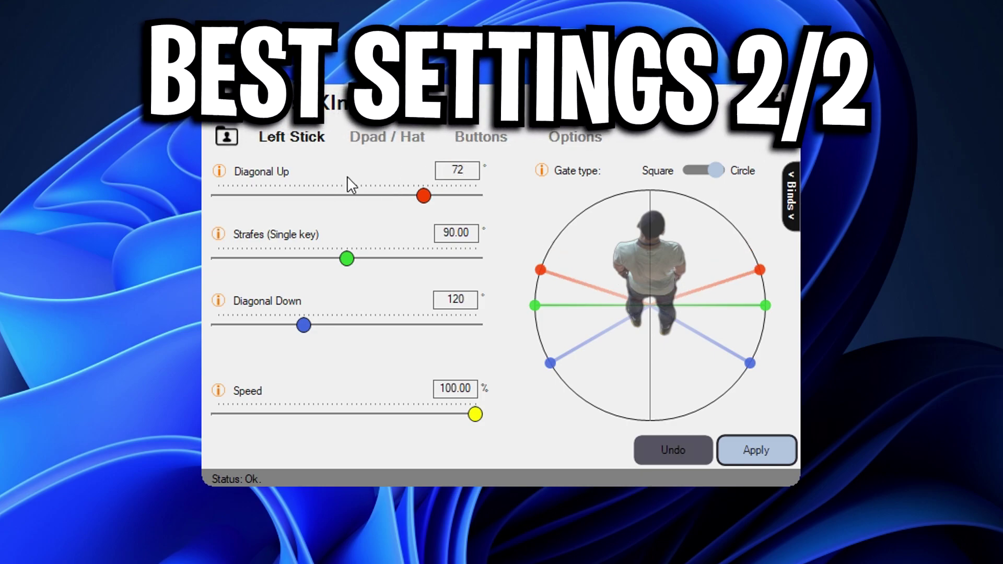
drag(477, 233, 450, 234)
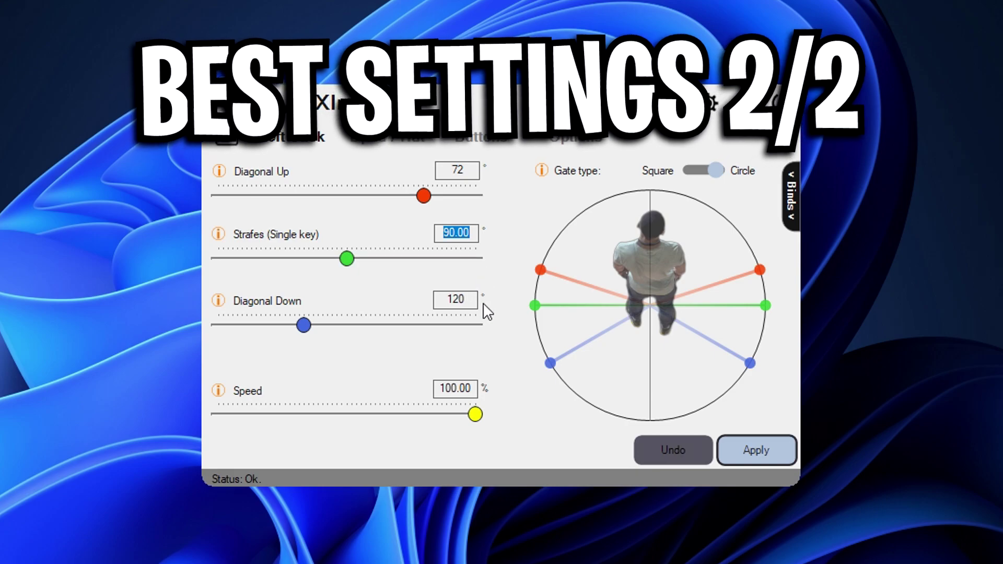
drag(476, 300, 440, 303)
text(135)
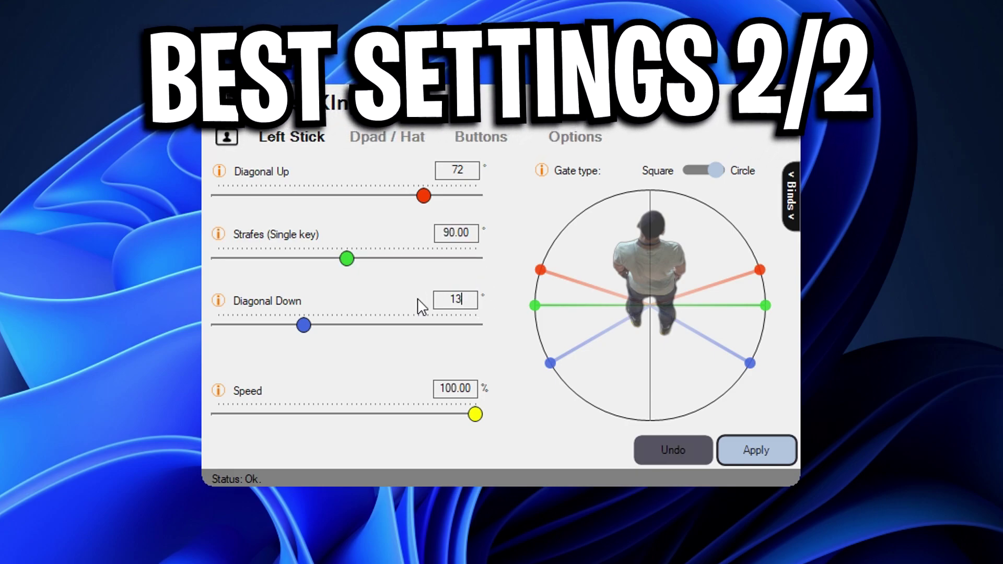
key(Return)
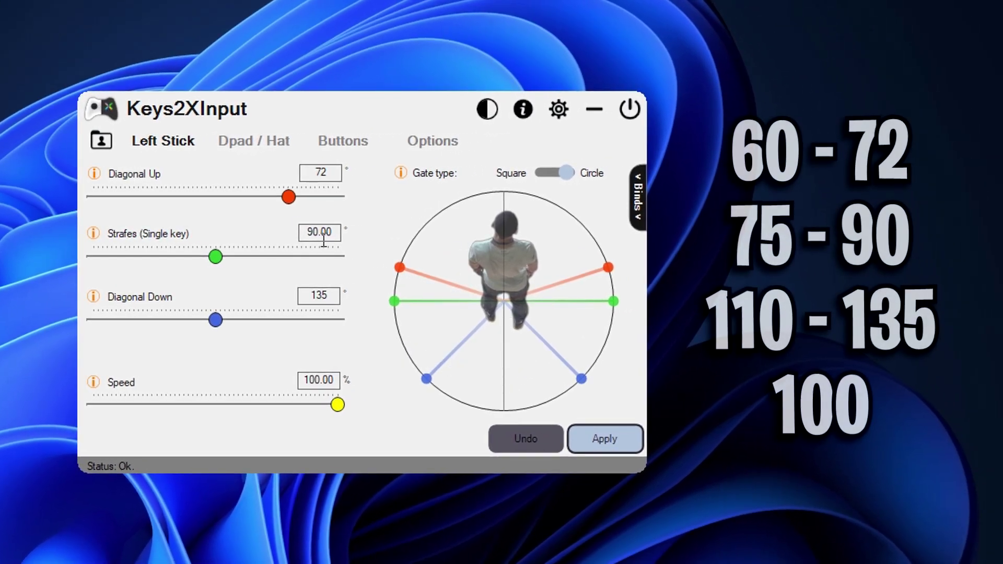
Sweep the Diagonal Up, Strafes and Diagonal Down sliders through their recommended ranges.
mouse_move(297, 196)
mouse_down()
mouse_move(266, 193)
mouse_move(296, 200)
mouse_up()
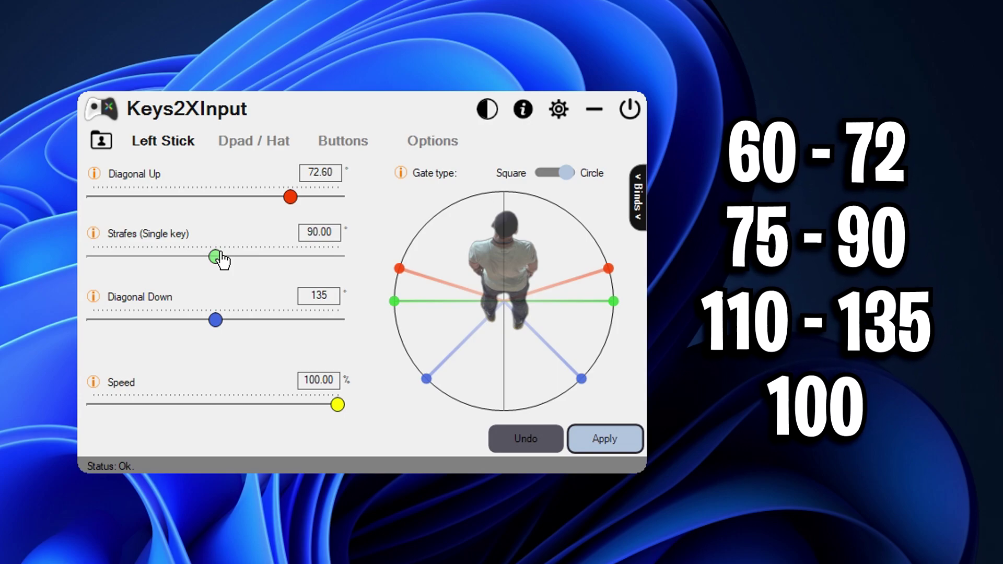
mouse_move(222, 260)
mouse_down()
mouse_move(175, 260)
mouse_move(217, 261)
mouse_up()
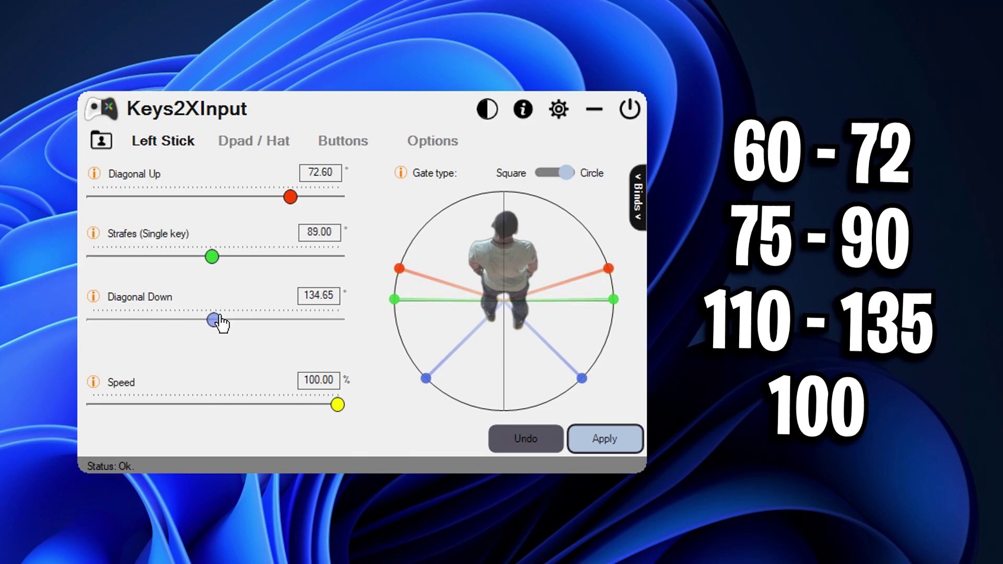
mouse_move(219, 323)
mouse_down()
mouse_move(157, 323)
mouse_move(208, 323)
mouse_up()
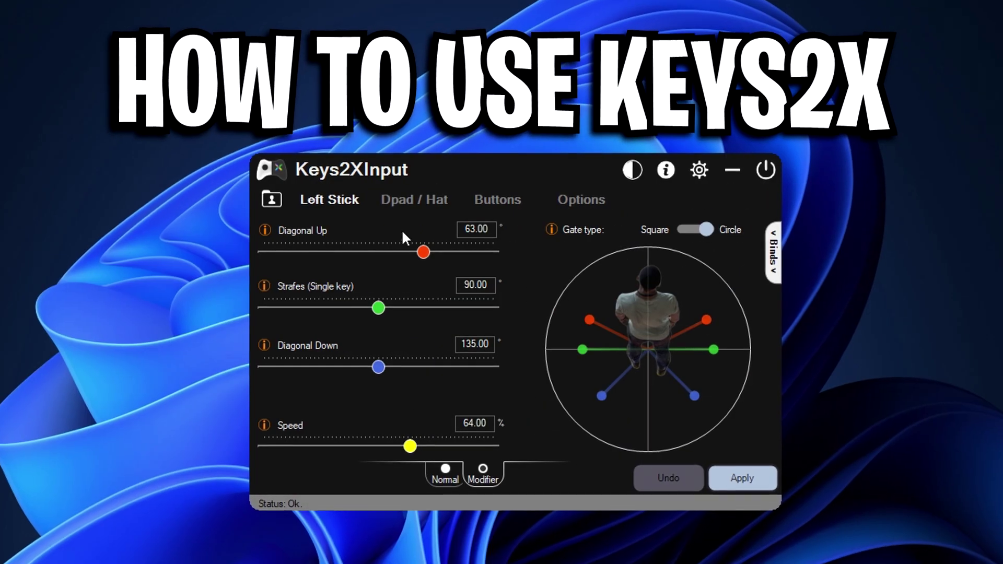
Set Strafes 69.95°, Diagonal Up 43.70°, Diagonal Down 133.70° and Speed about 32%.
drag(313, 309, 324, 309)
drag(410, 260, 380, 256)
mouse_move(377, 368)
mouse_down()
mouse_move(416, 371)
mouse_move(373, 370)
mouse_up()
drag(407, 444, 332, 451)
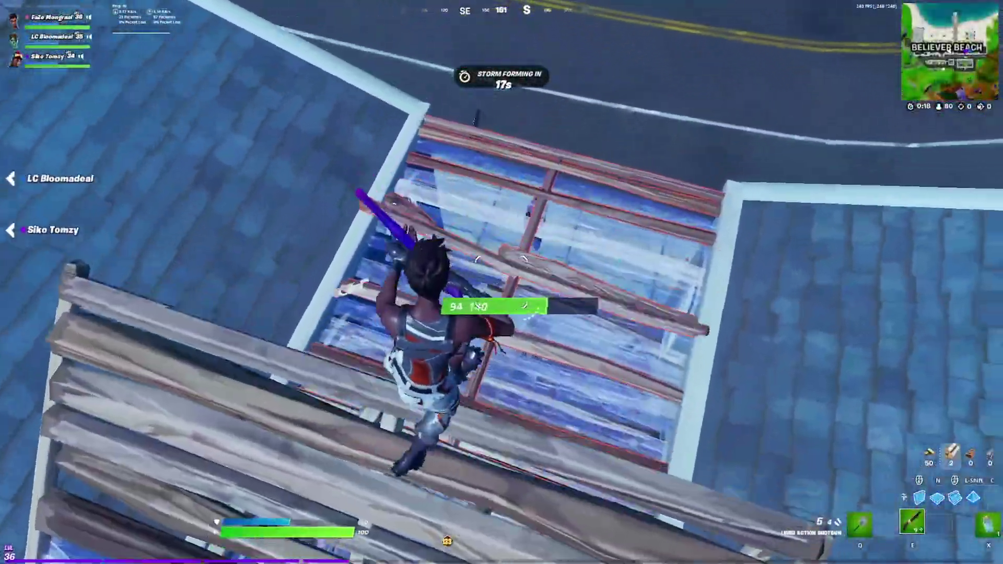
Shotgun the enemy, drop down and eliminate the knocked-down opponent.
click(502, 282)
key(w)
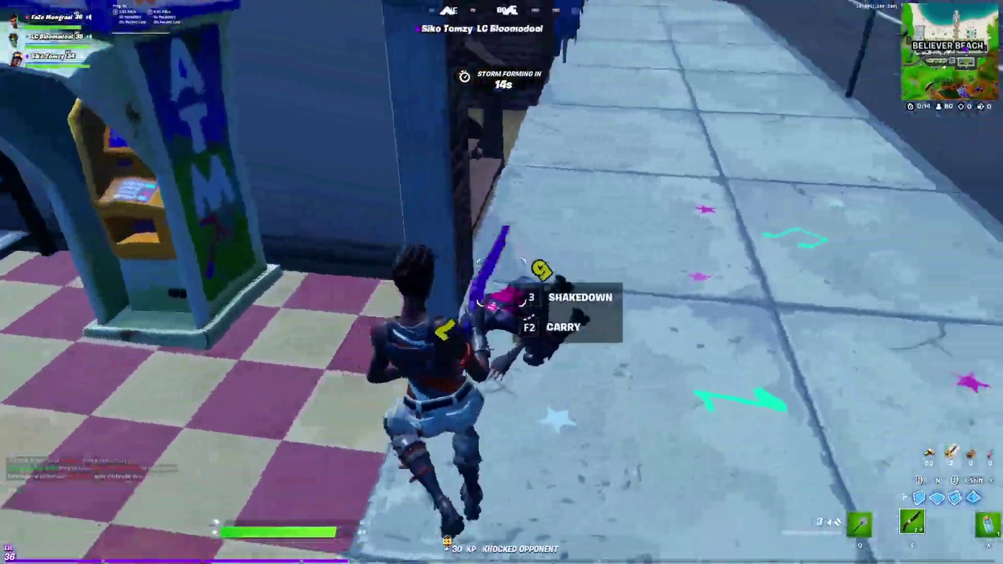
click(502, 282)
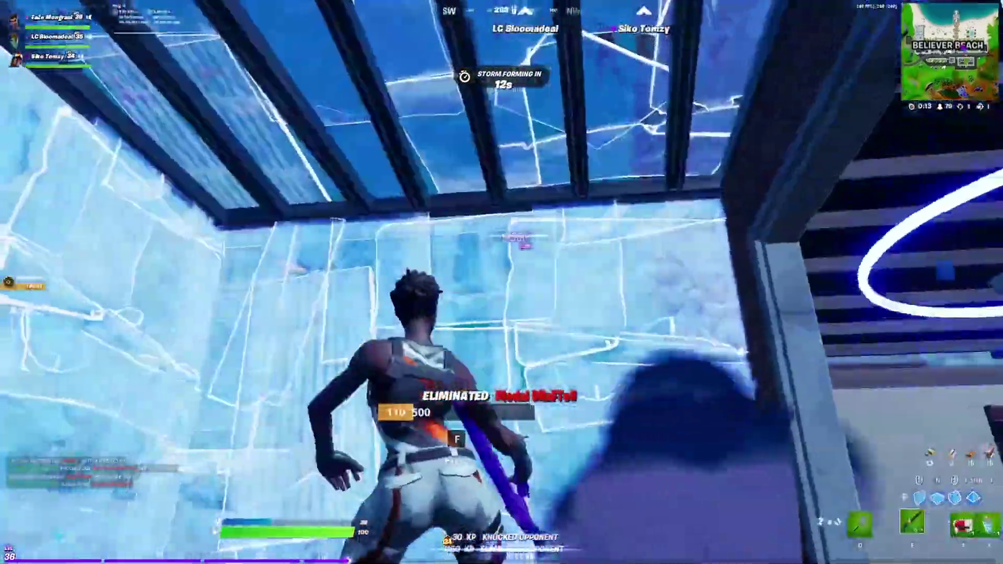
Place wall and floor builds, reload with R, and add another wall.
click(502, 282)
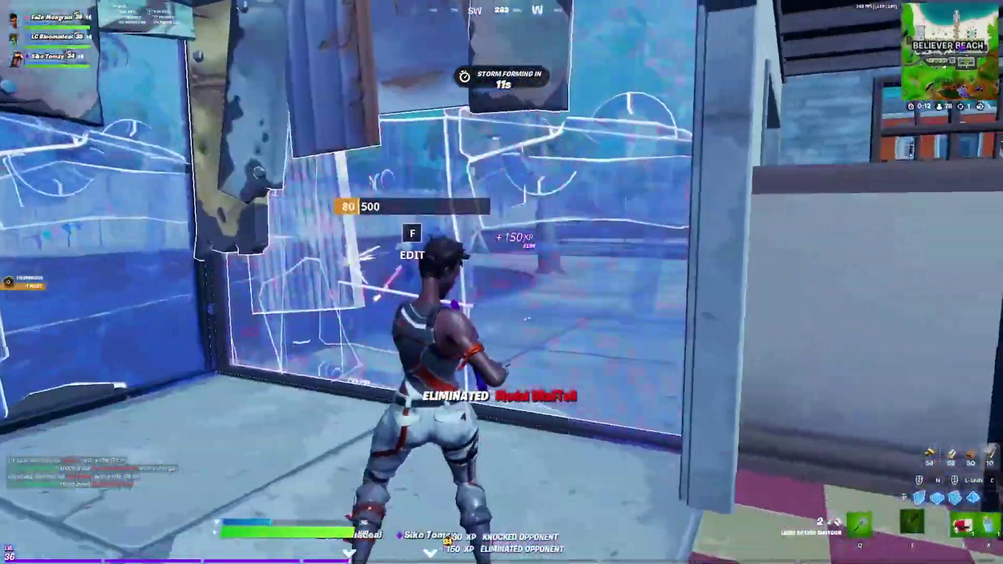
key(w)
key(r)
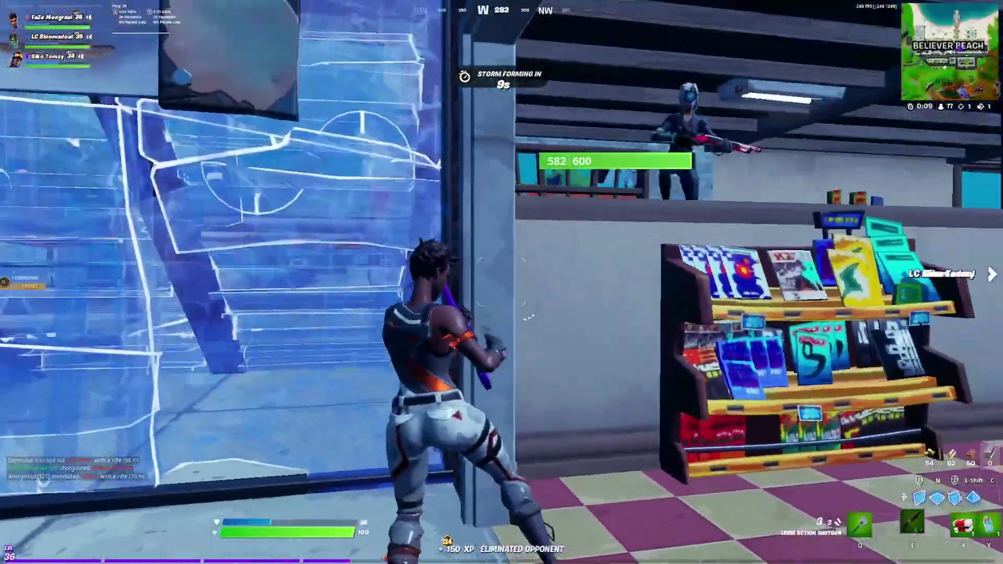
click(502, 282)
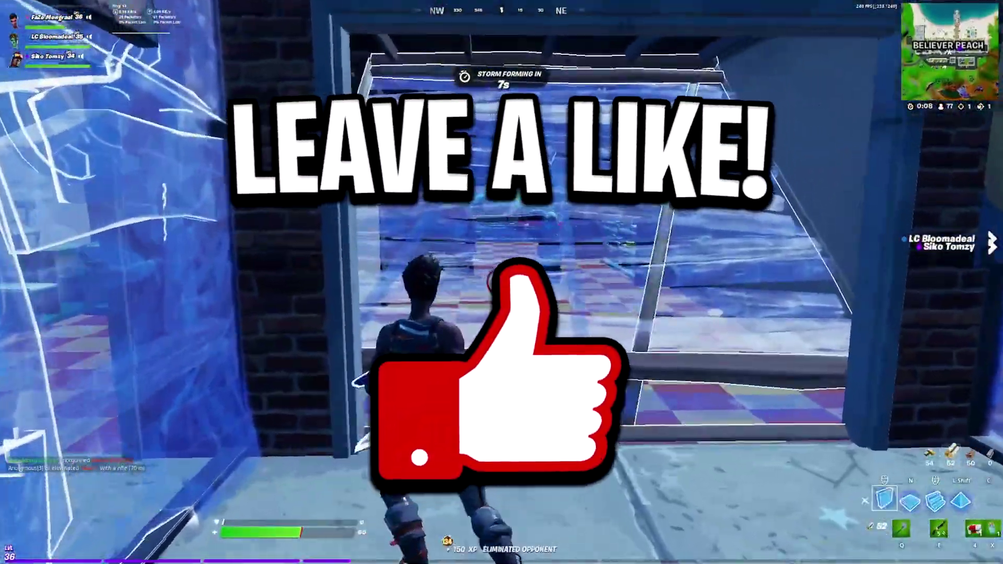